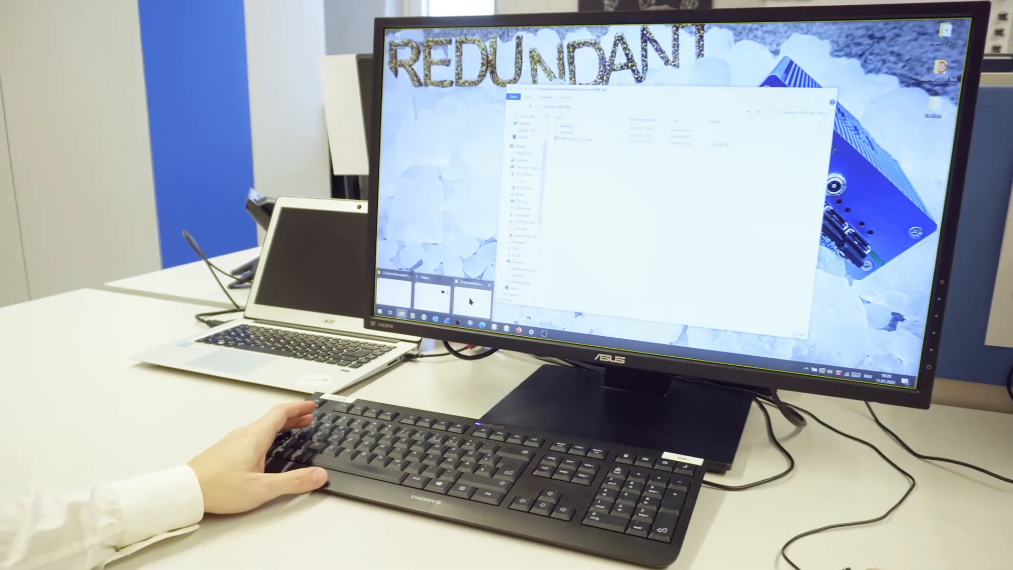
Run KVM_Setup_3.0.1.1.exe from the Interner SWM Test folder and allow it to make changes to the device.
click(456, 282)
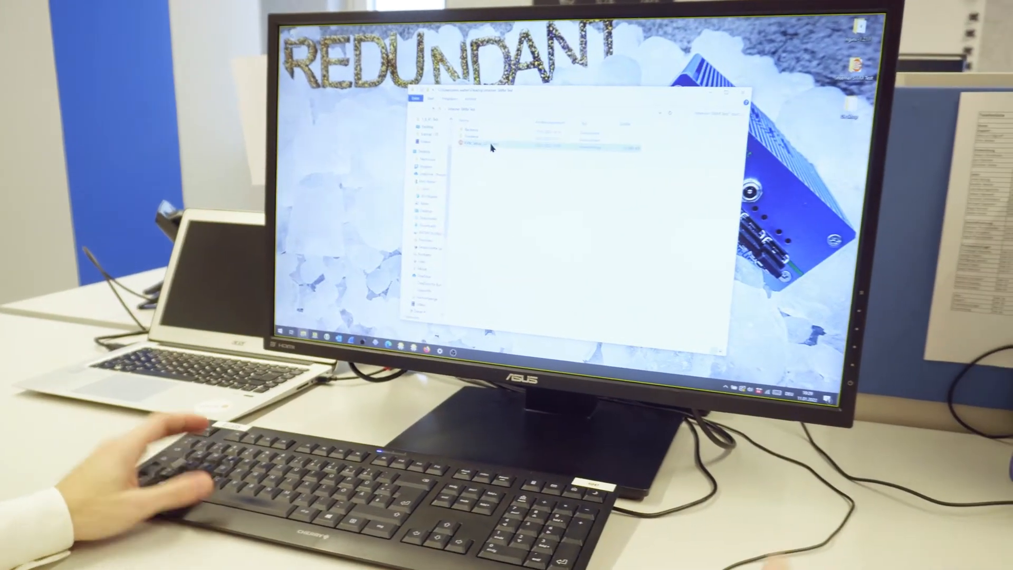
click(570, 137)
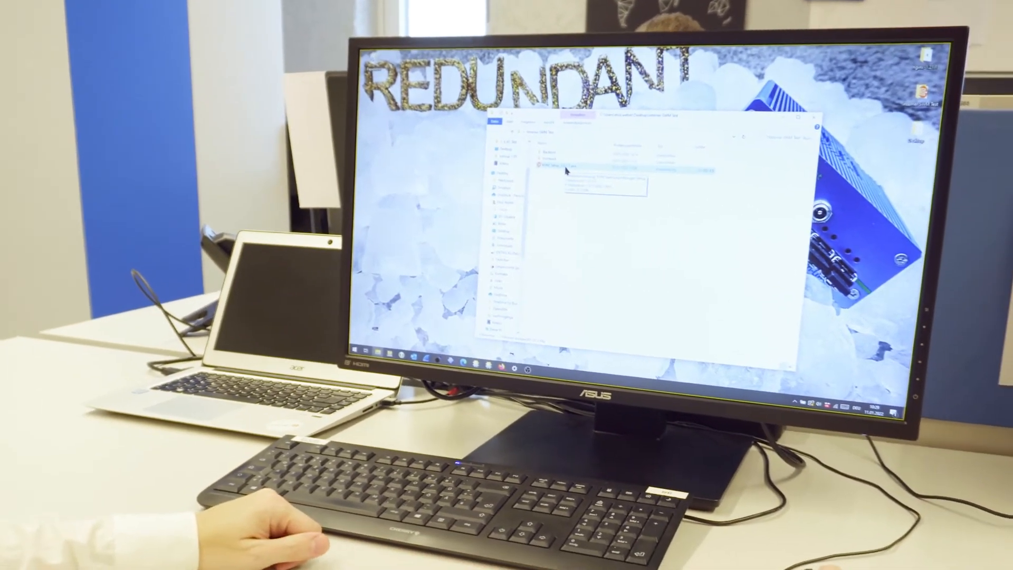
double_click(566, 170)
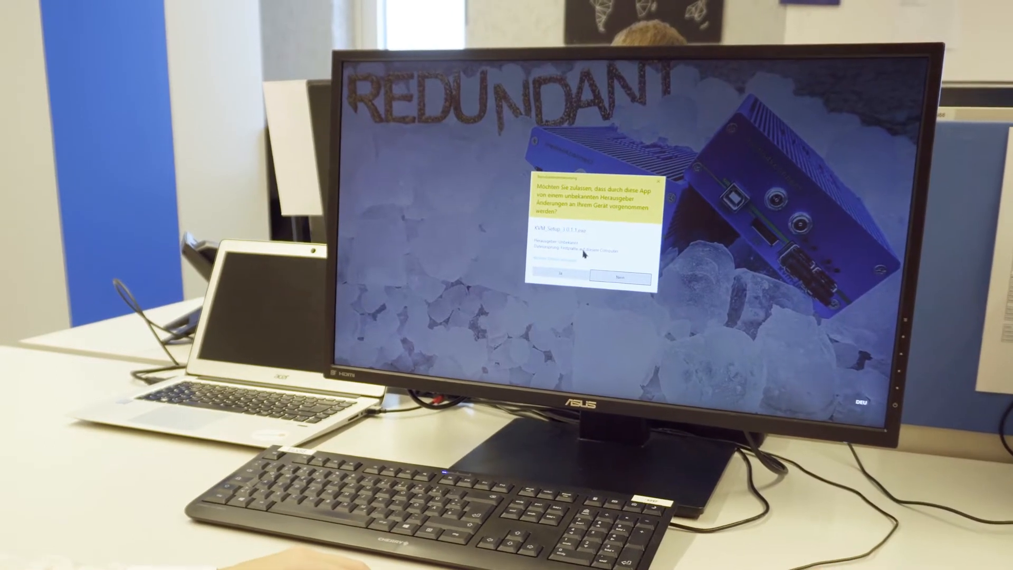
click(559, 271)
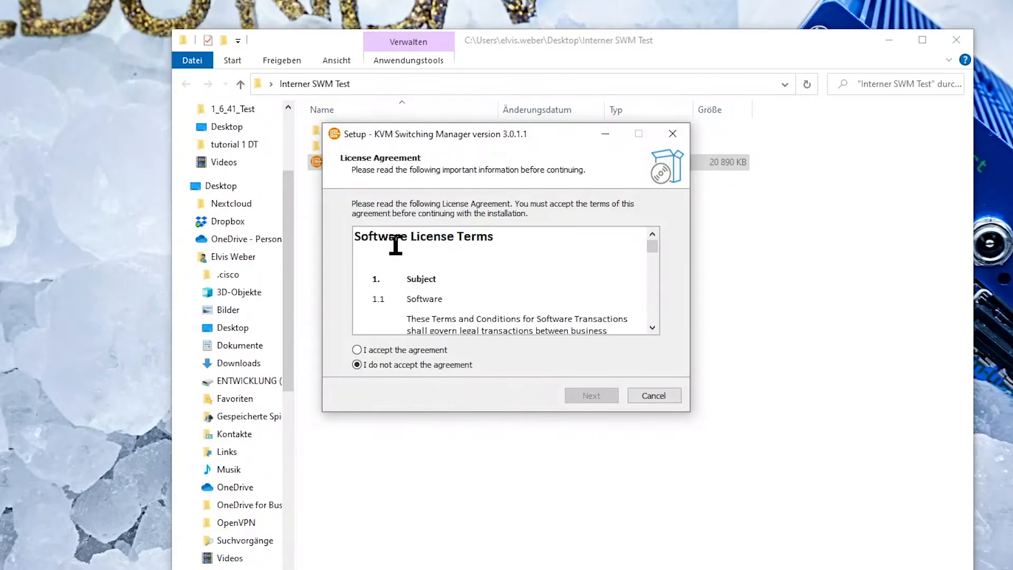
Accept the license agreement and install KVM Switching Manager with the default destination, full installation and default Start Menu folder.
click(411, 350)
click(586, 397)
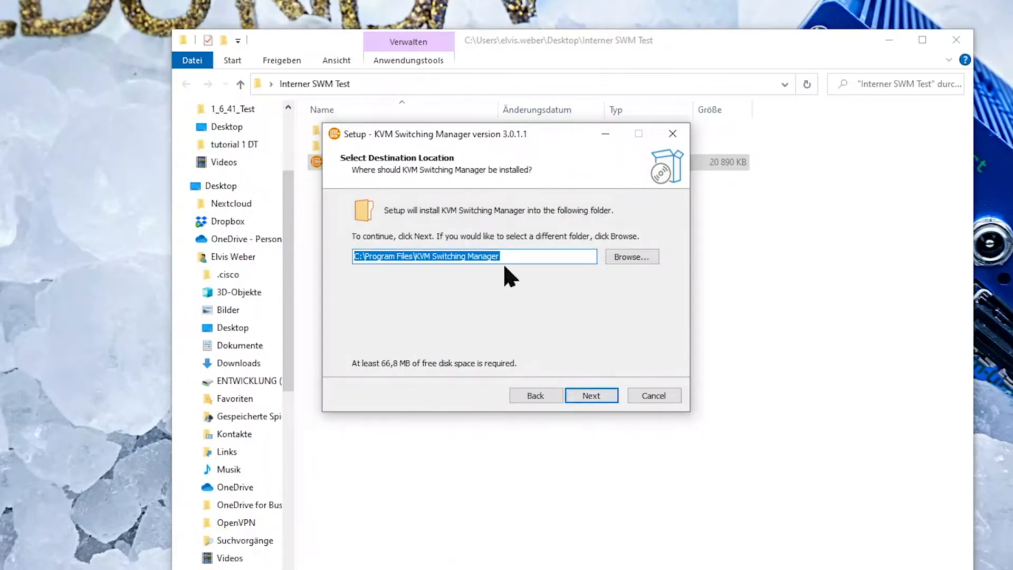
click(591, 397)
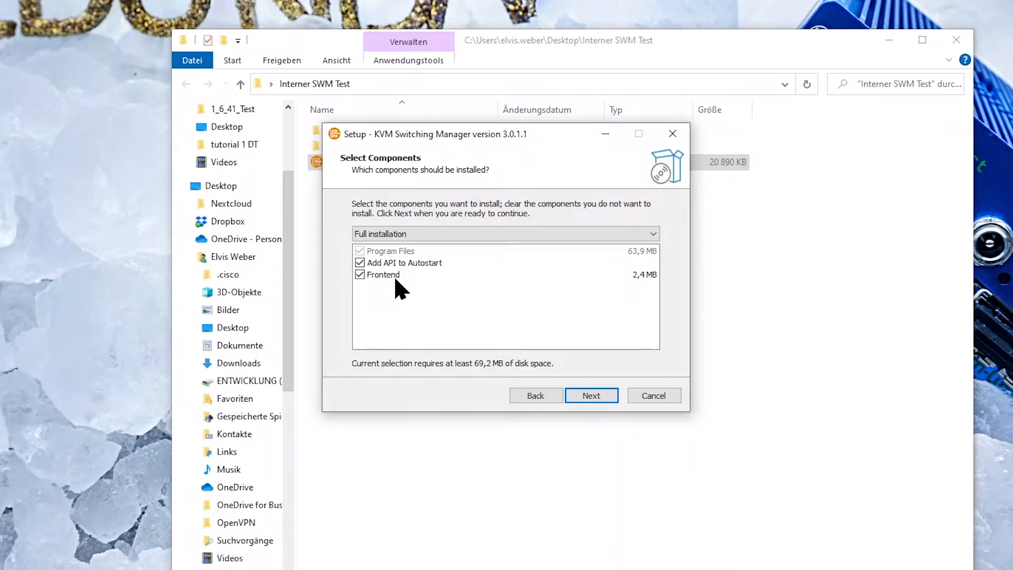
click(591, 395)
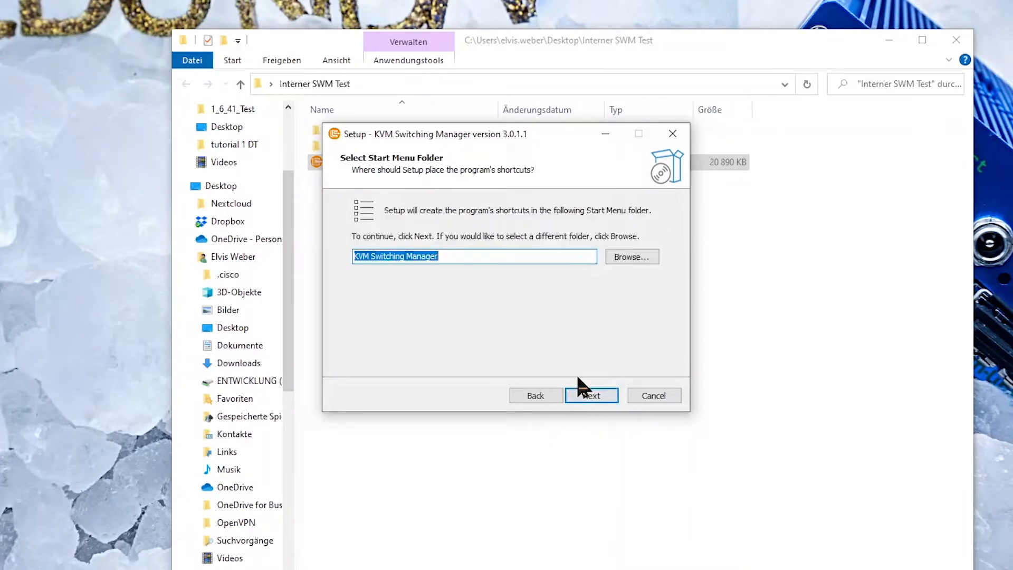
click(590, 396)
click(584, 396)
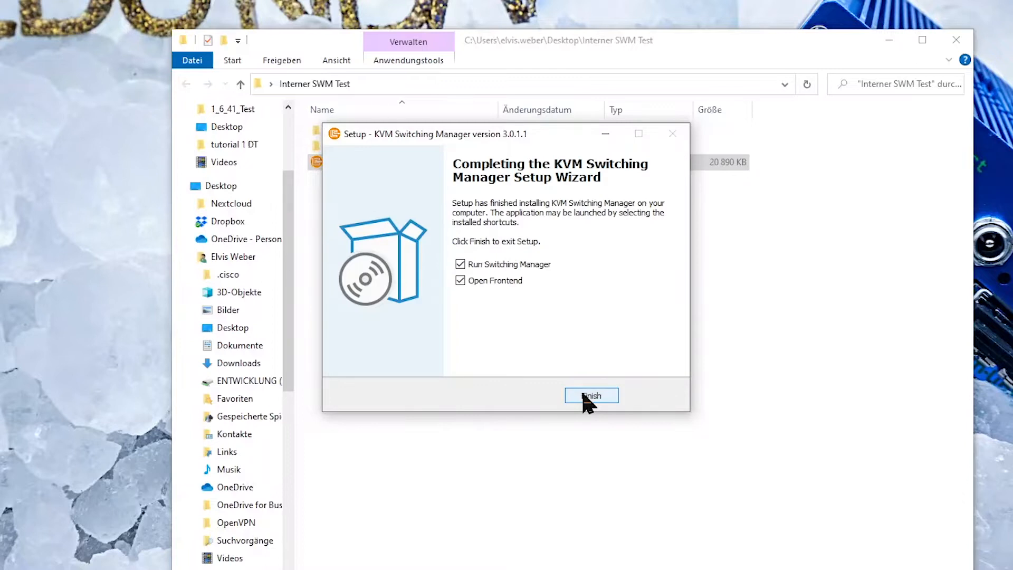
Finish the setup wizard and allow the API access through Windows Defender Firewall on domain networks.
click(504, 282)
click(588, 397)
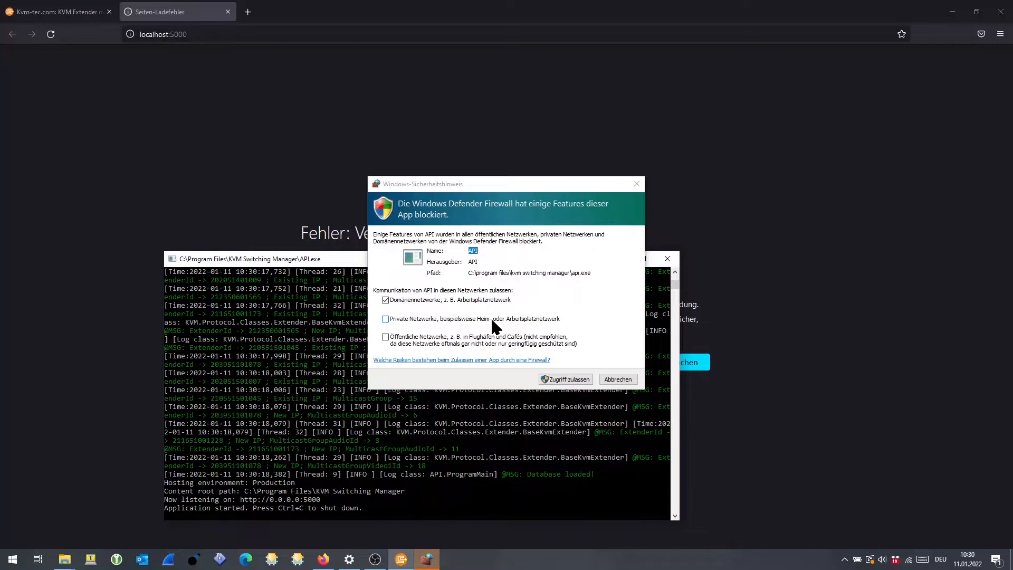
click(565, 380)
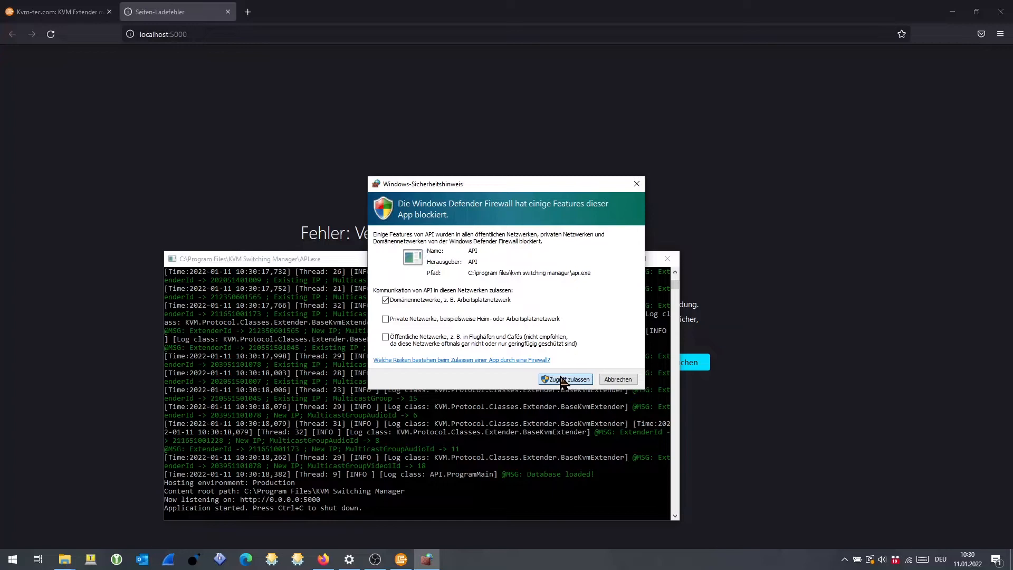
click(563, 380)
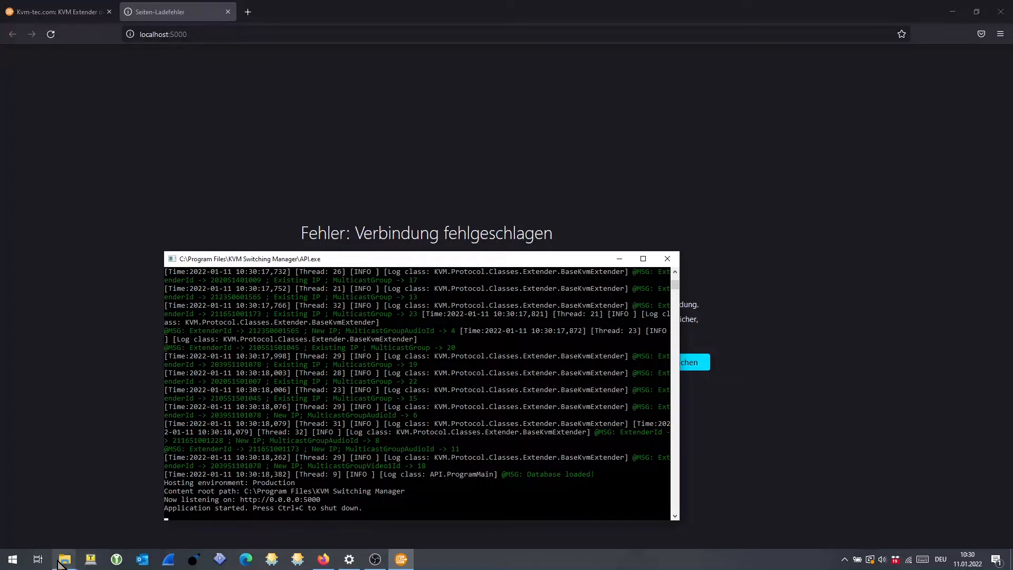
Bring forward the Interner SWM Test folder, place the API.exe console in front of it and examine the startup log.
mouse_move(62, 562)
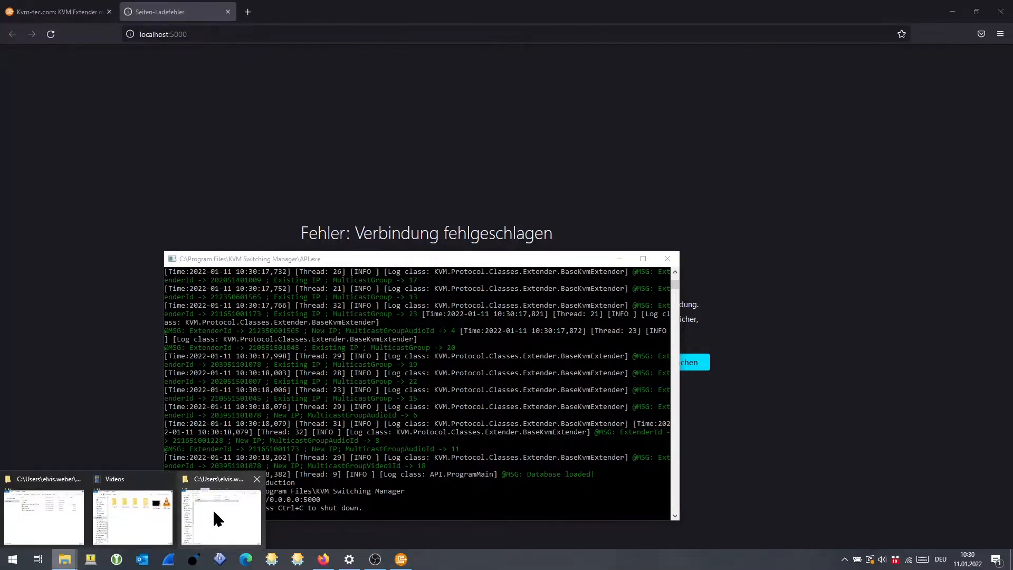
mouse_move(214, 508)
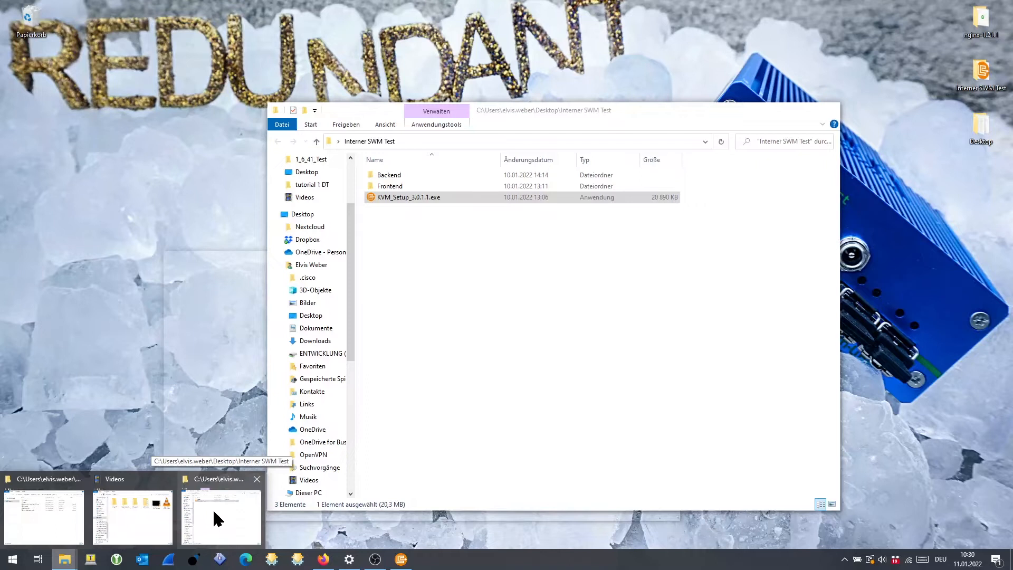
click(213, 508)
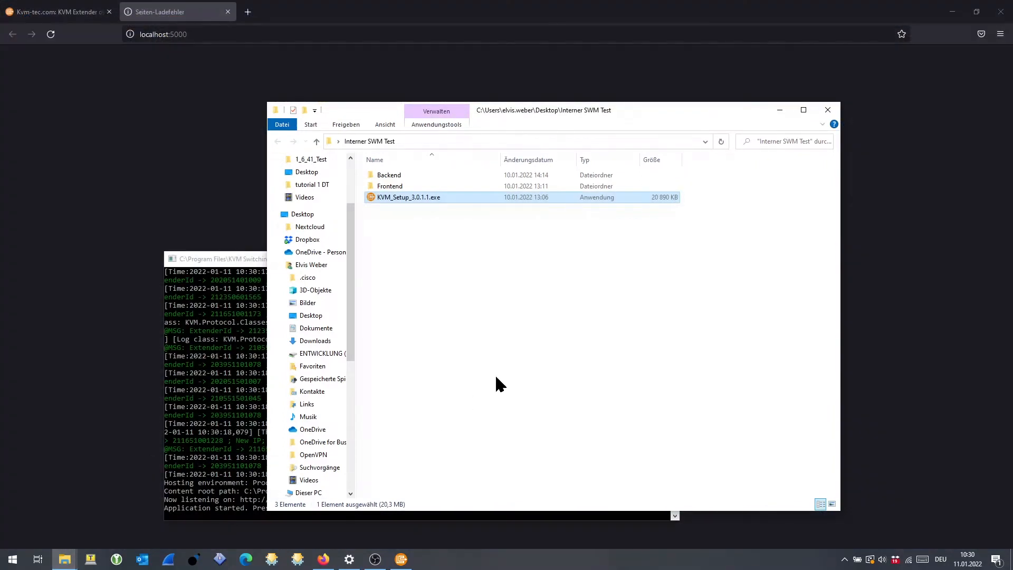
click(240, 260)
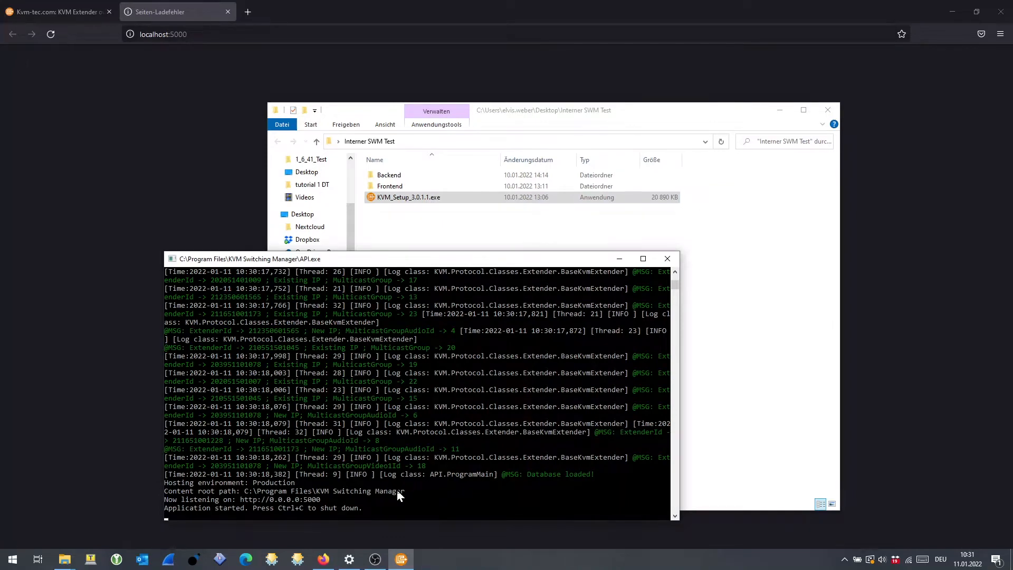
drag(450, 257, 564, 248)
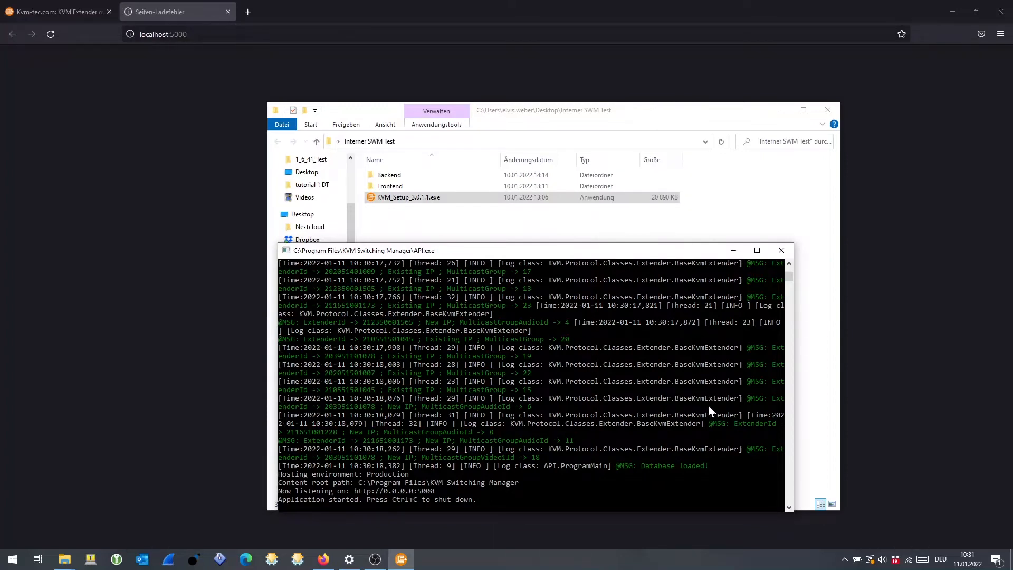
drag(790, 274, 790, 278)
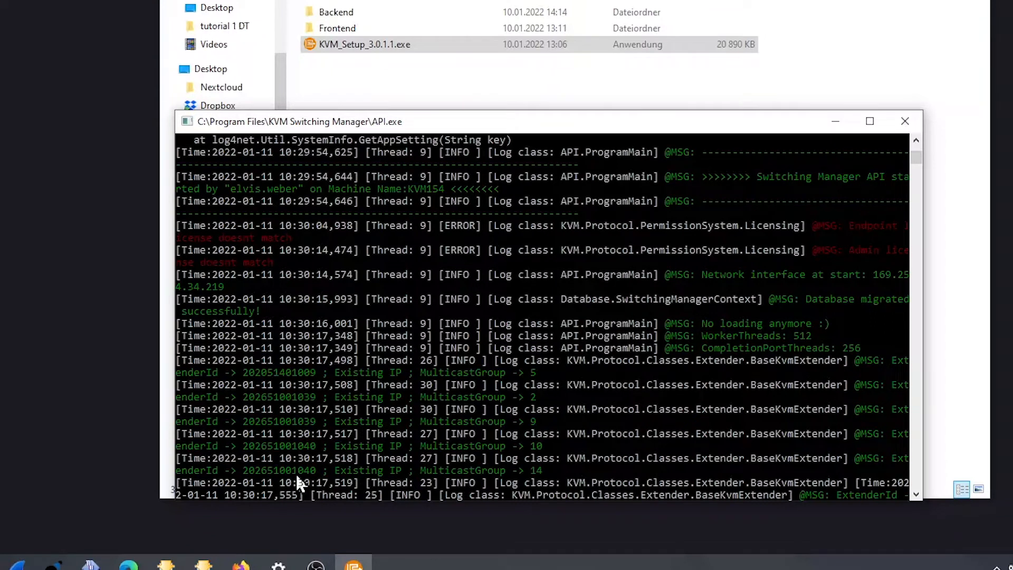
click(916, 494)
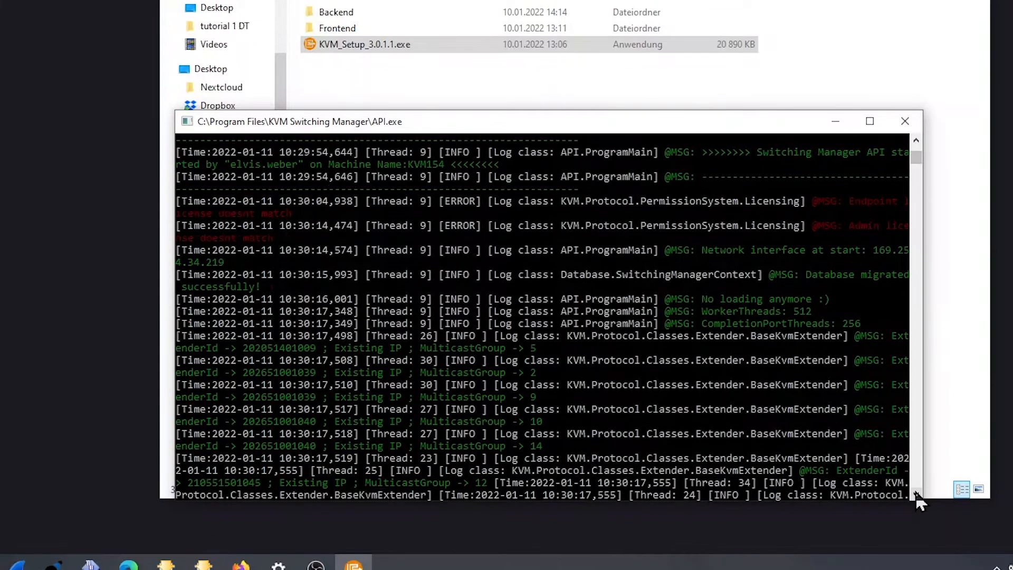
drag(916, 494, 917, 494)
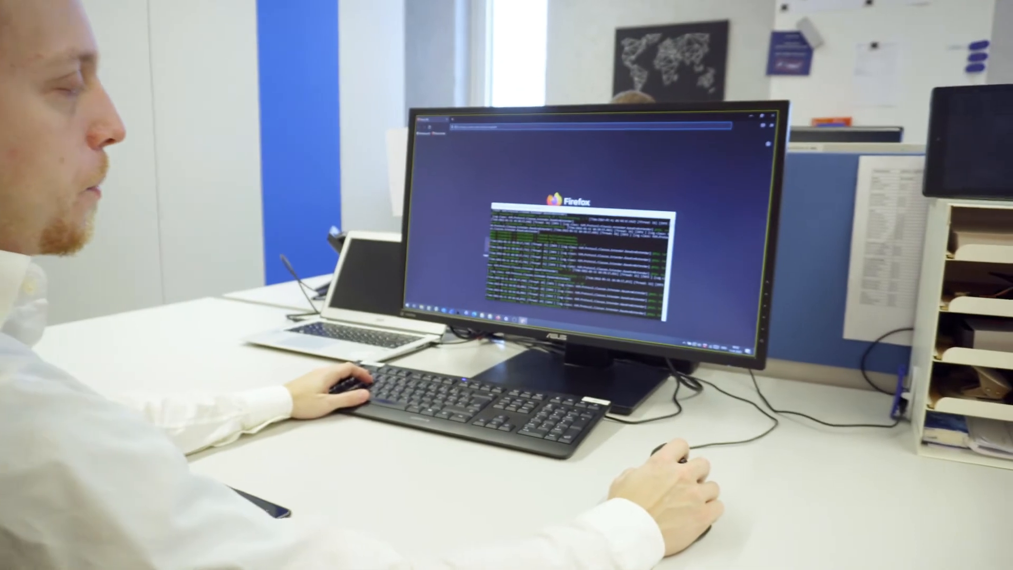
Open the Switching Manager login page on localhost in Firefox and log in as admin with the account password.
click(523, 320)
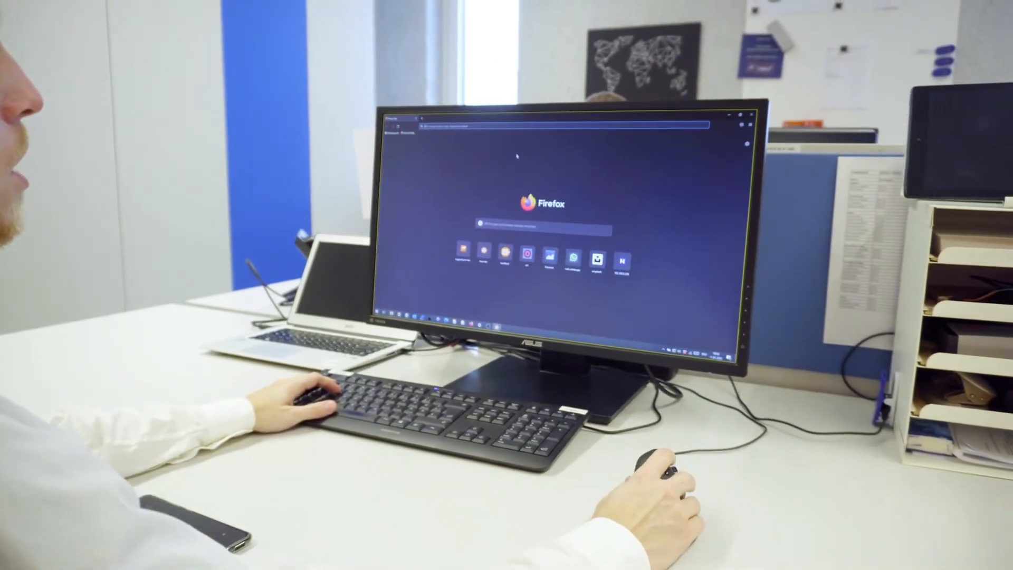
click(543, 127)
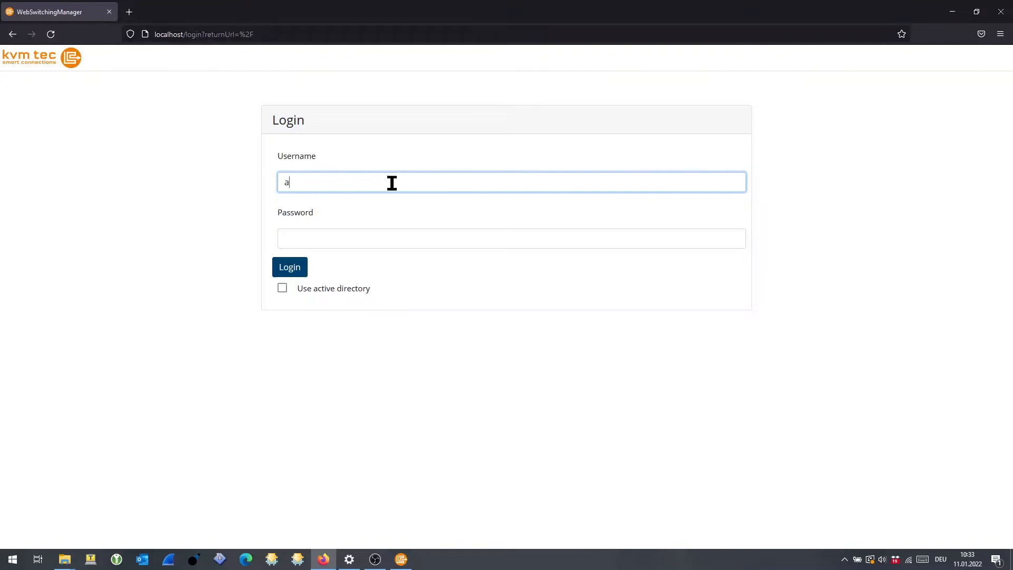
text(n)
key(Tab)
text(ad)
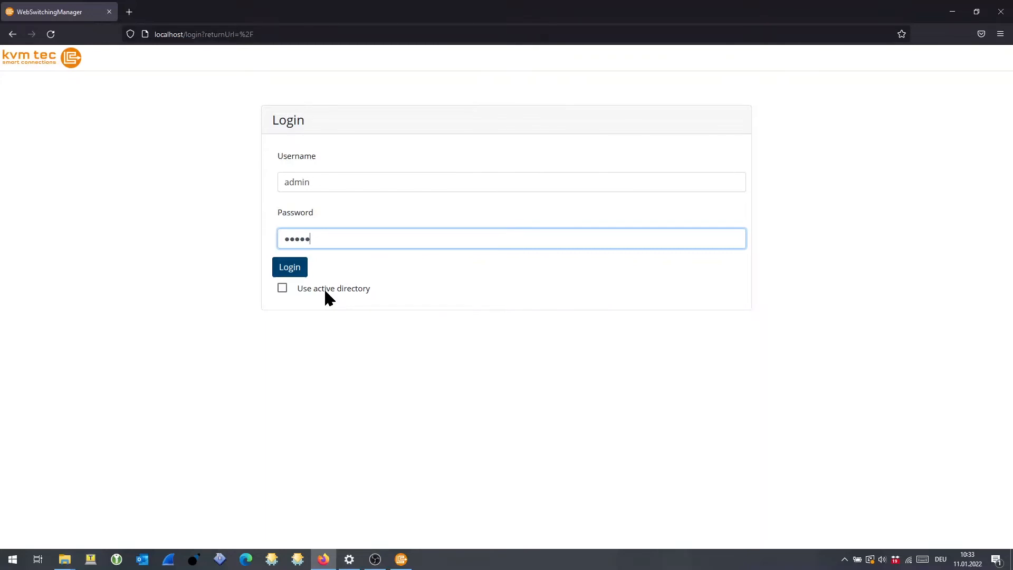
click(289, 267)
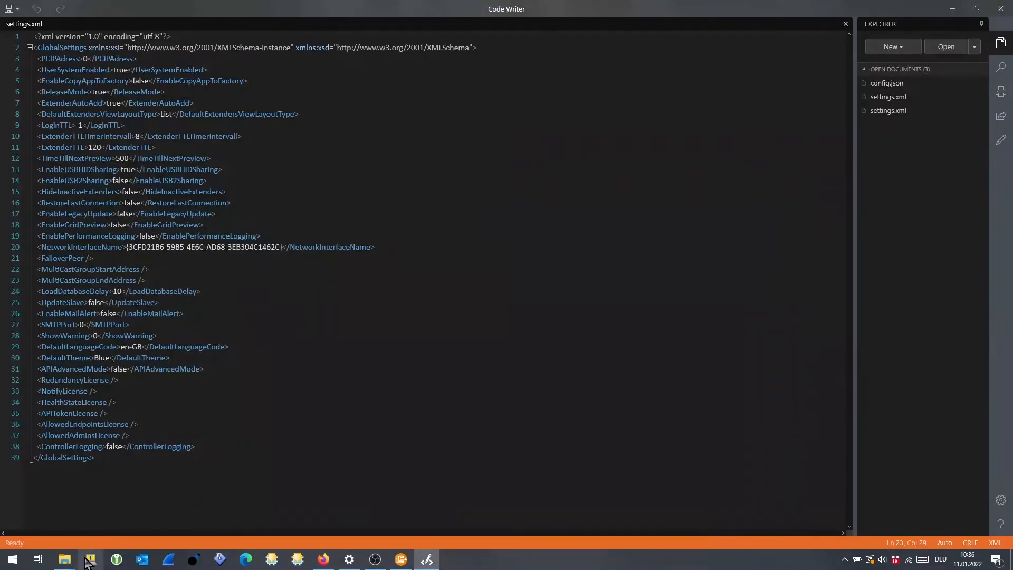
Switch to File Explorer to examine where settings.xml is stored in the SwitchingManager data folder, and minimize that window.
click(64, 560)
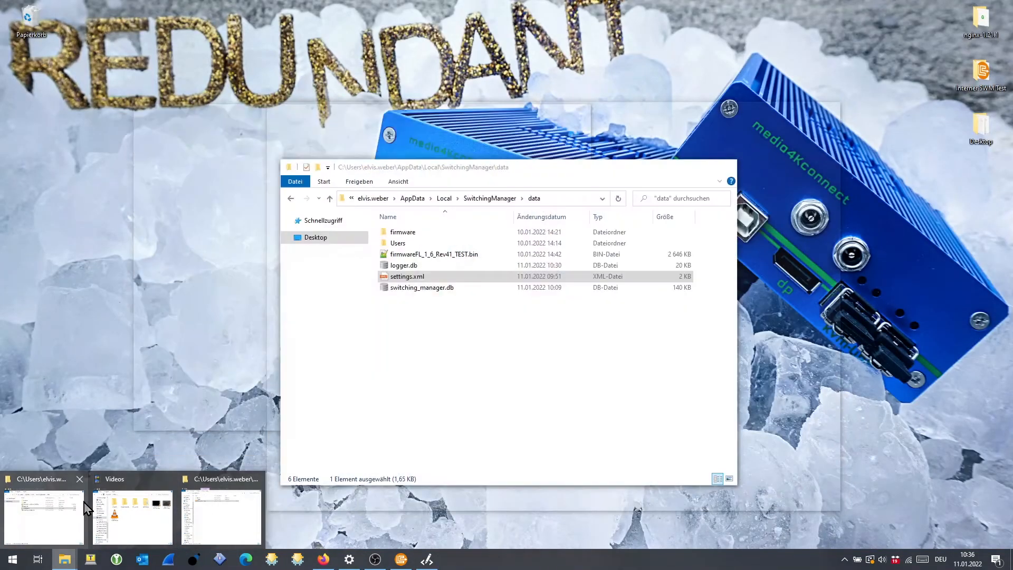
click(82, 504)
click(502, 391)
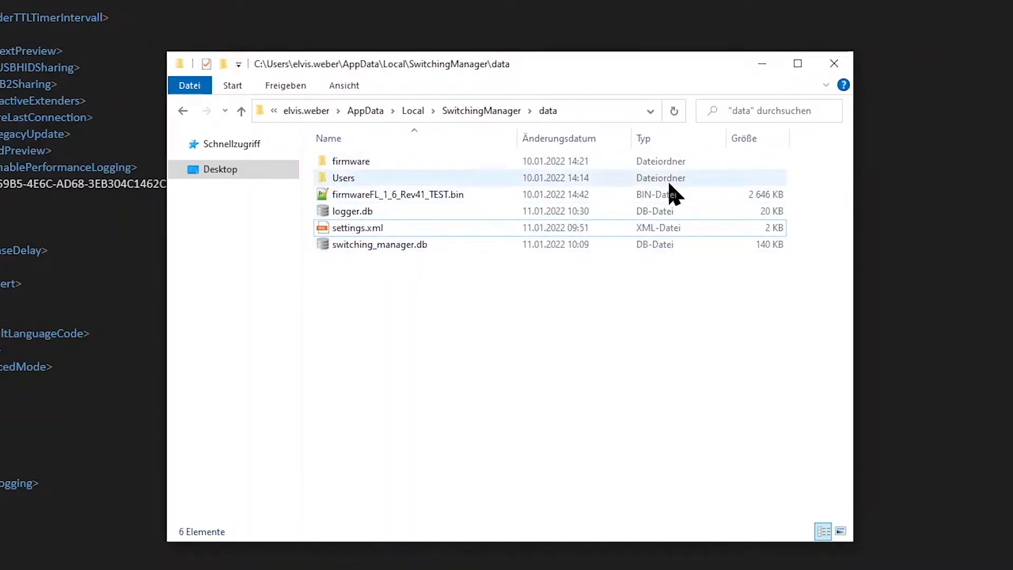
click(762, 63)
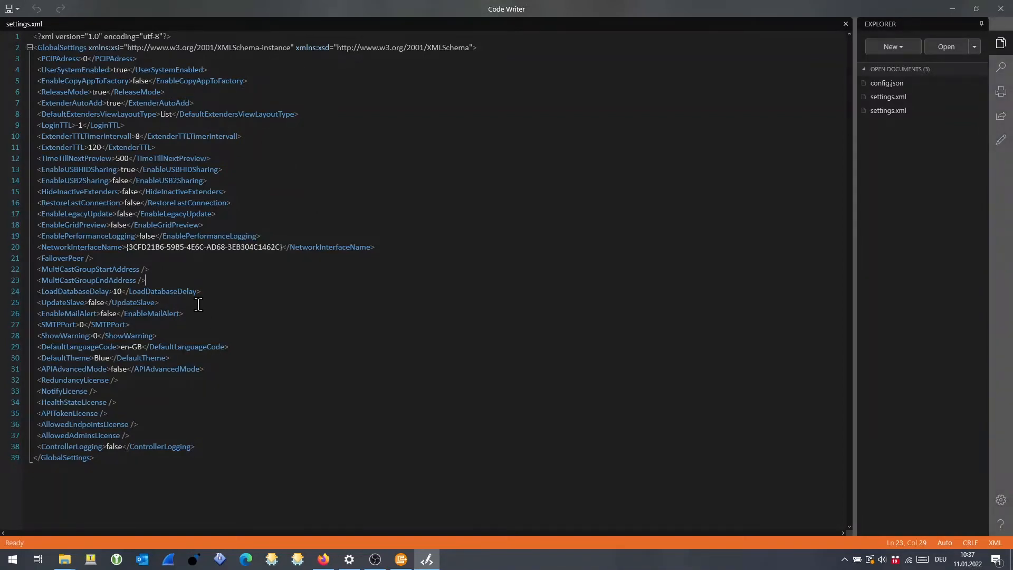
Set the FailoverPeer element in settings.xml to 192.168.0.2 with a proper closing tag and no leftover slash.
click(135, 264)
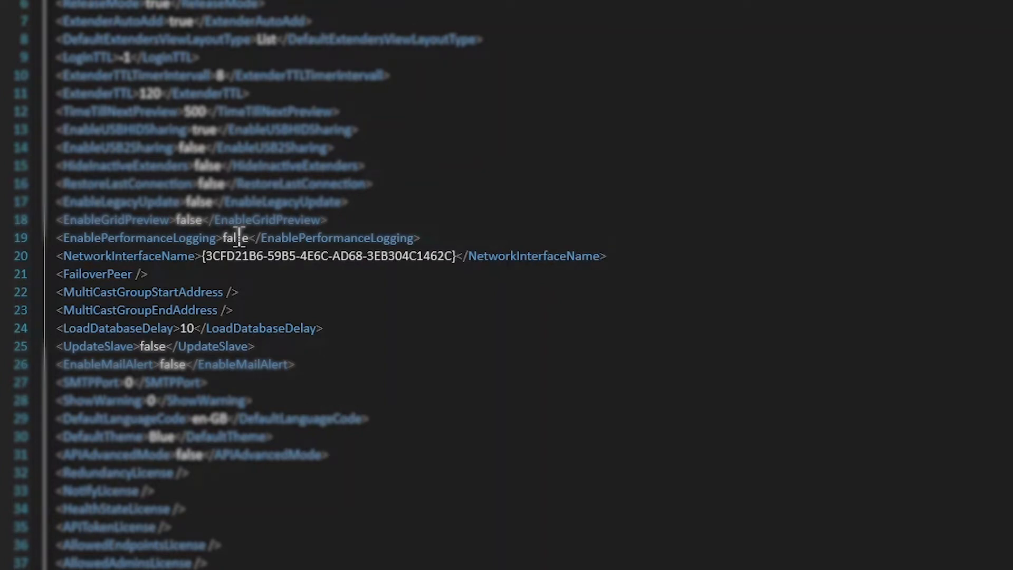
text(>)
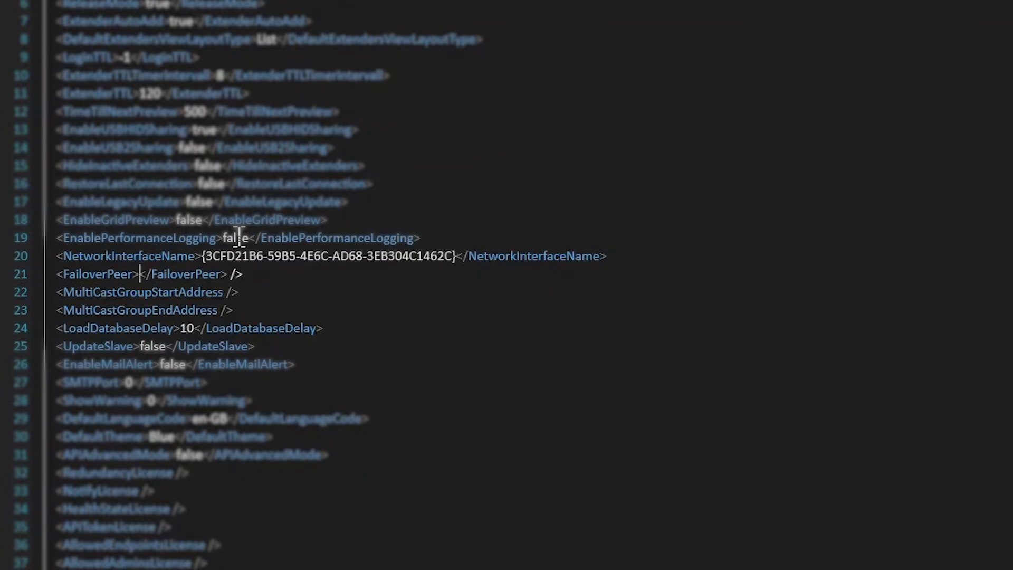
text(192.1)
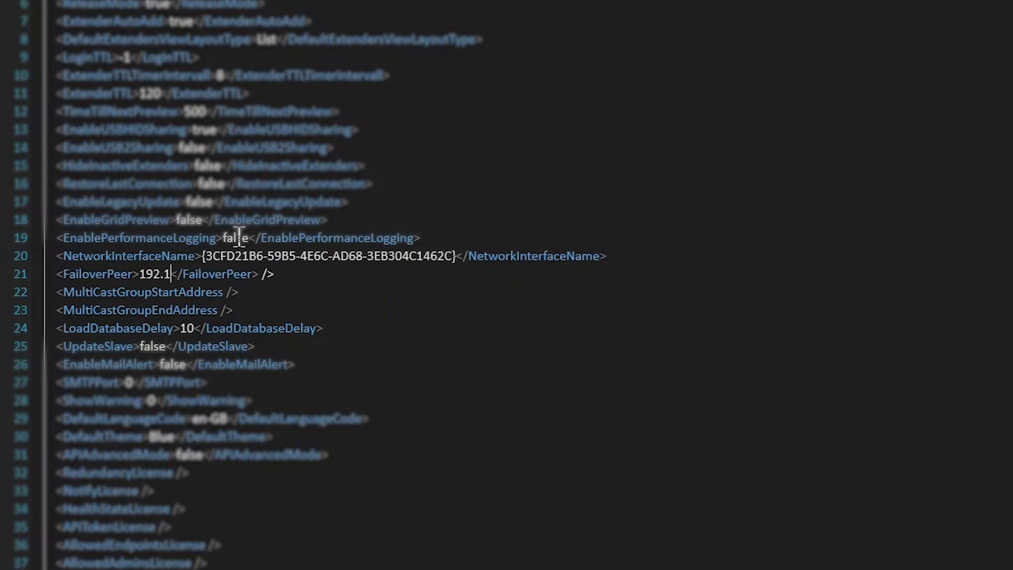
text(68.0)
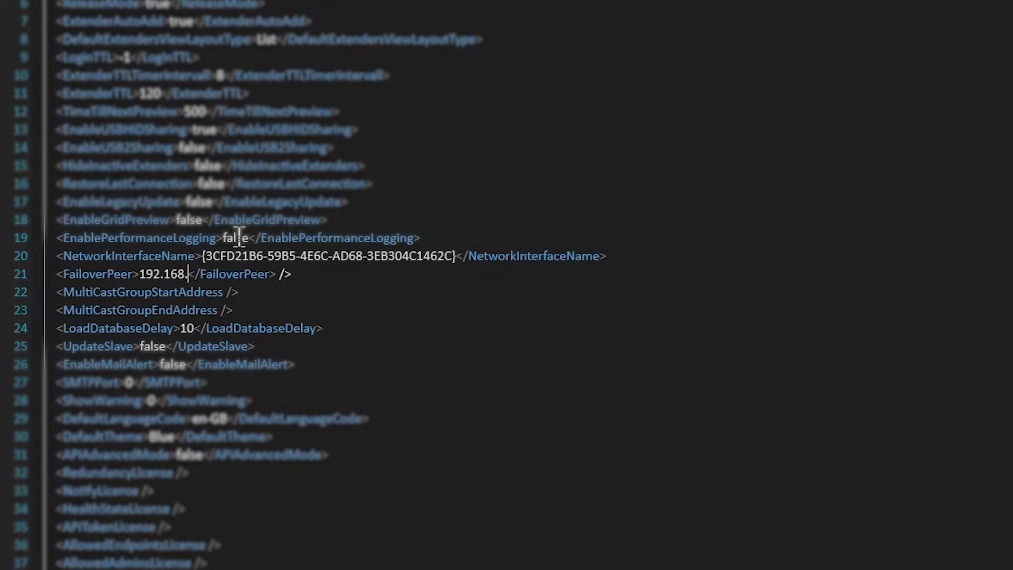
text(.2)
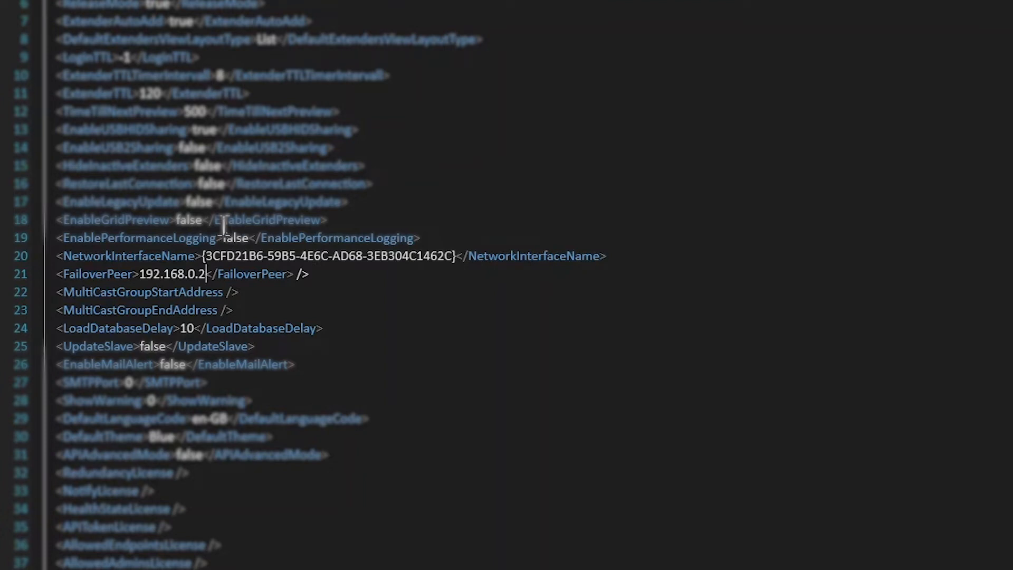
click(299, 274)
key(BackSpace)
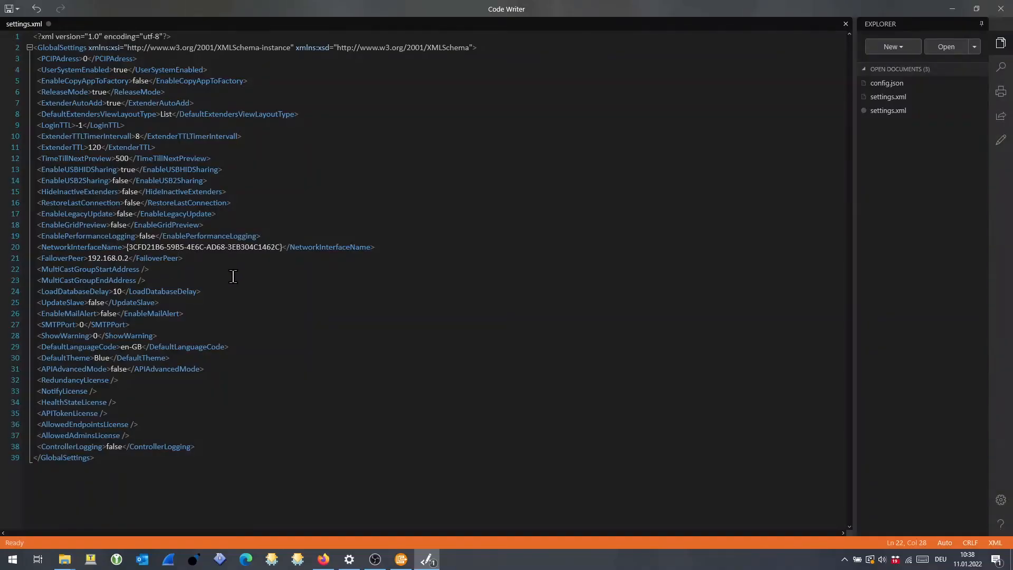
Turn the self-closing MultiCastGroupStartAddress and MultiCastGroupEndAddress elements into plain opening tags.
key(Delete)
key(BackSpace)
key(Down)
key(Delete)
key(BackSpace)
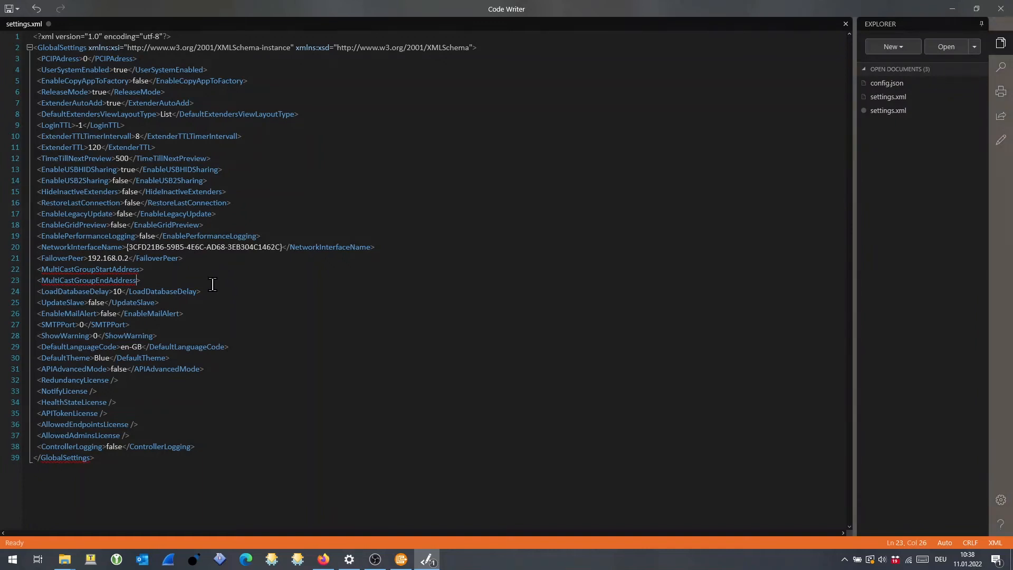
Enter 239.110.10.10 as the MultiCastGroupStartAddress value and 239.110.10.50 as the MultiCastGroupEndAddress value in settings.xml.
click(172, 268)
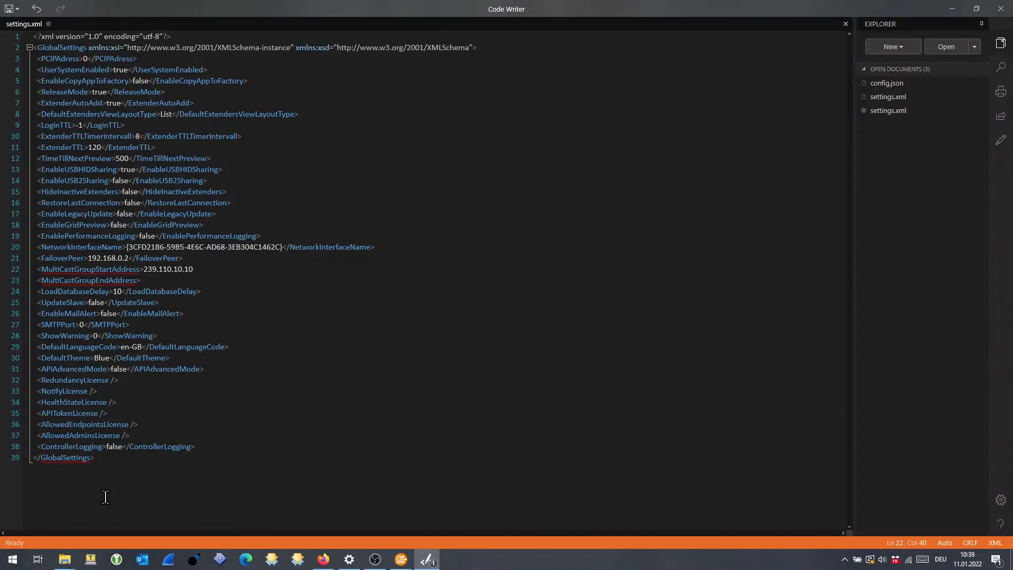
click(153, 280)
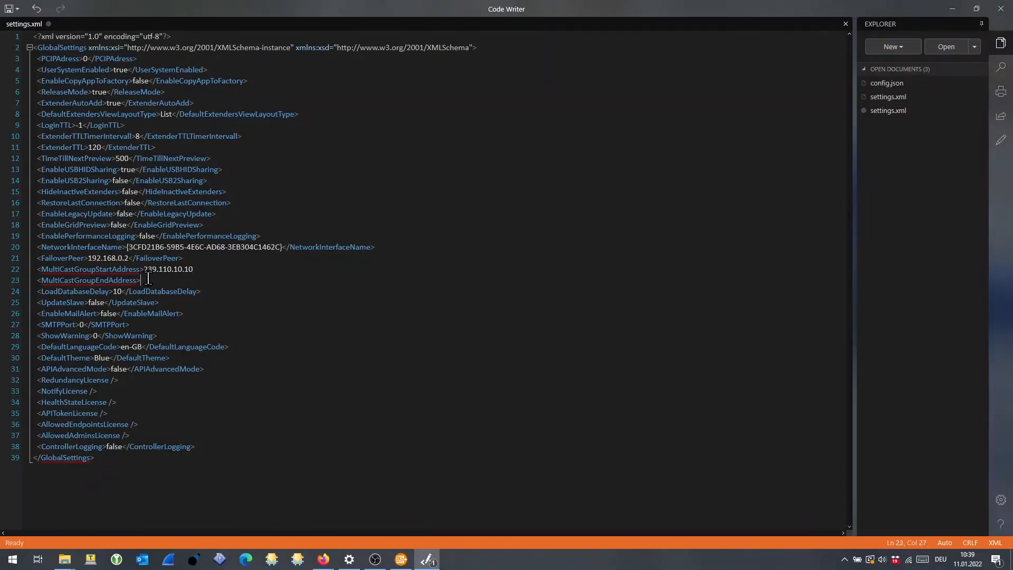
text(2)
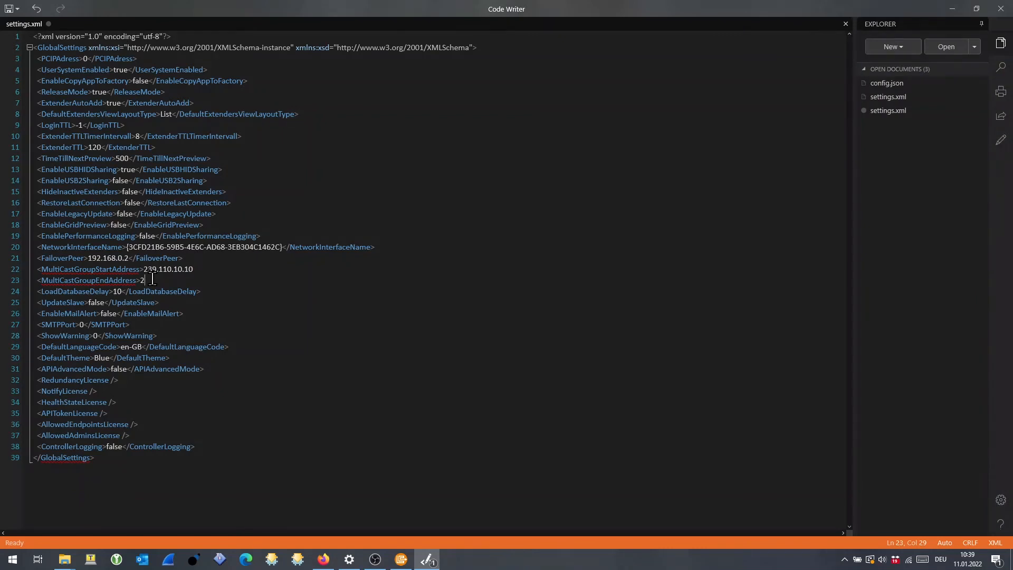
text(39.110.10.)
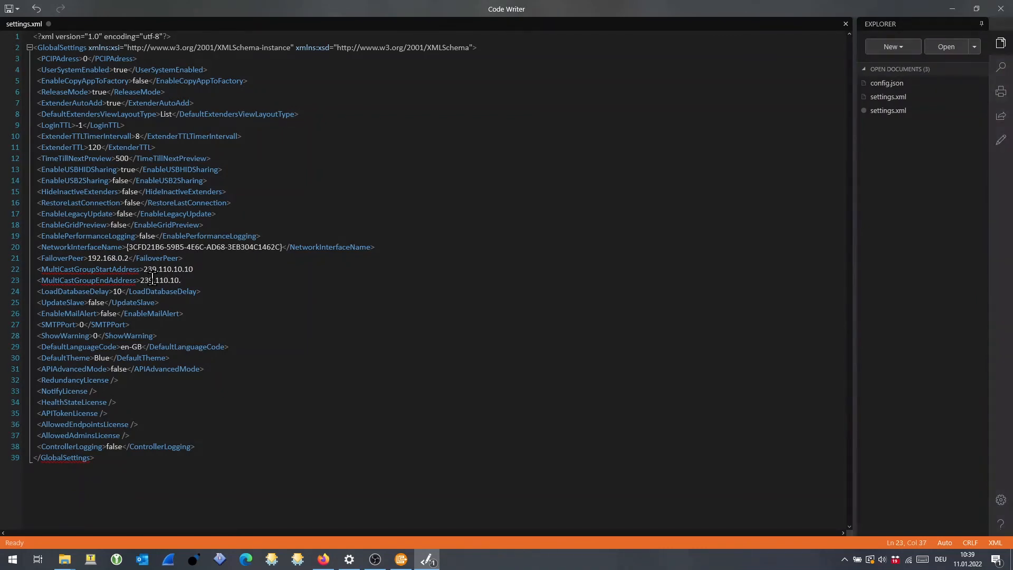
text(50)
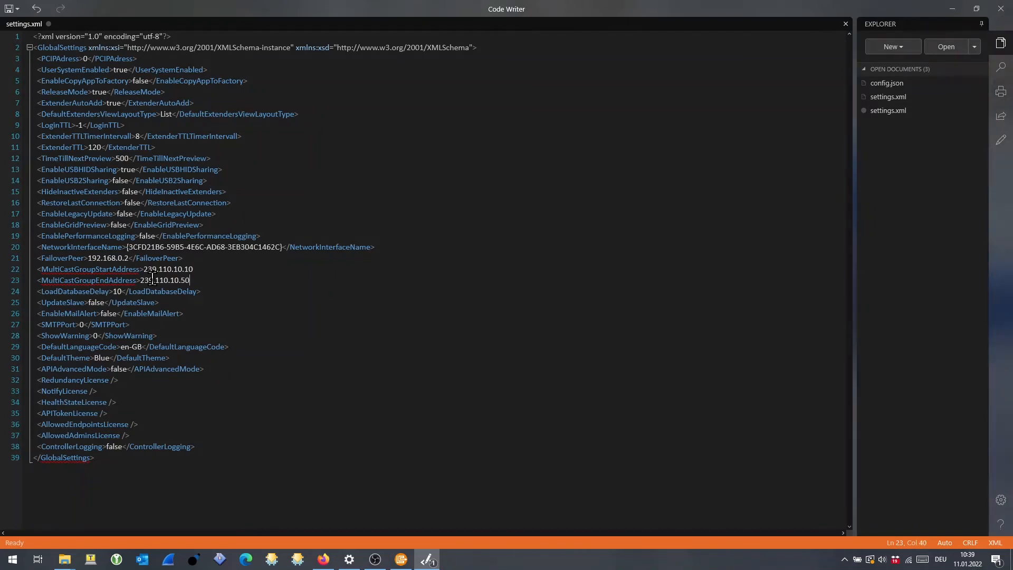
Add an opening angle bracket after each of the two multicast addresses to begin their closing tags.
click(220, 269)
text(>)
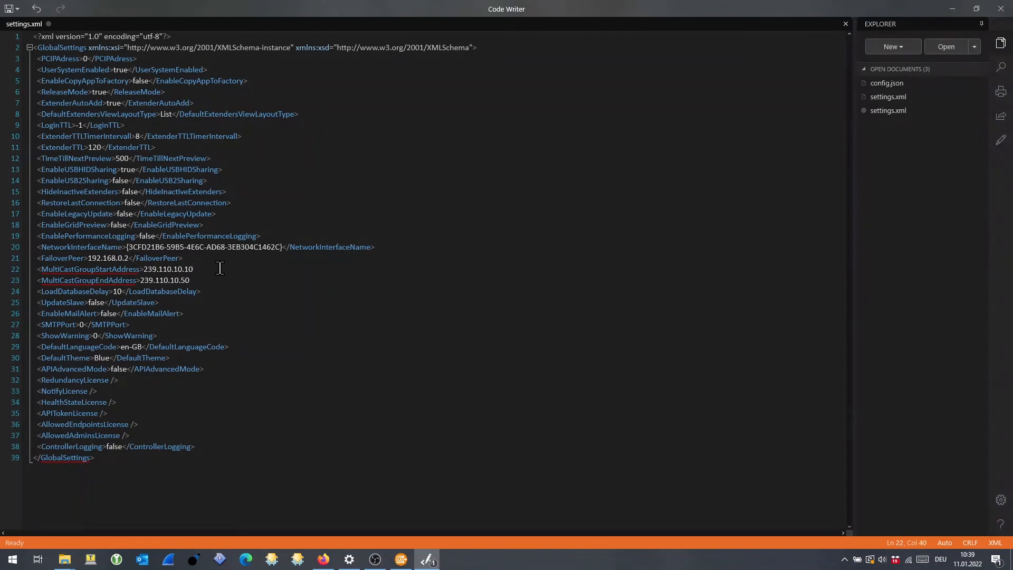
key(BackSpace)
text(<)
key(BackSpace)
text(<)
click(220, 268)
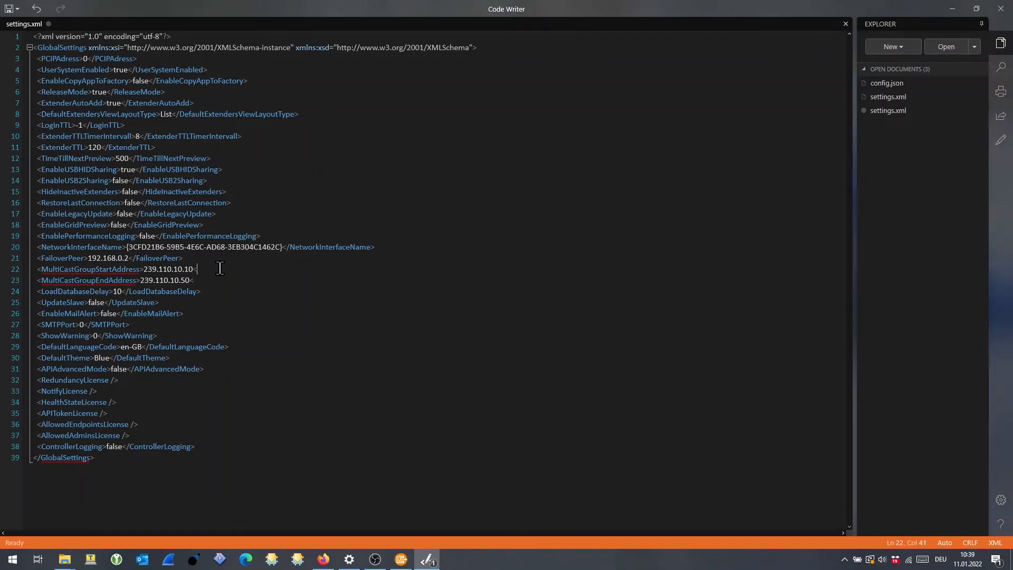
Copy the element names MultiCastGroupStartAddress and MultiCastGroupEndAddress> from their opening tags to the end of their respective lines.
drag(140, 270, 40, 269)
key(ctrl+c)
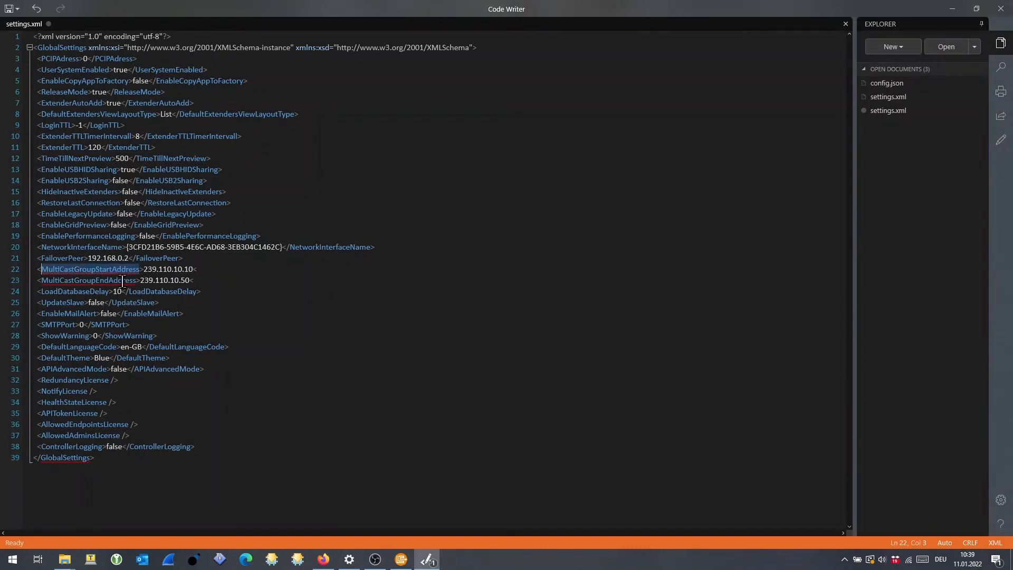
click(210, 270)
key(ctrl+v)
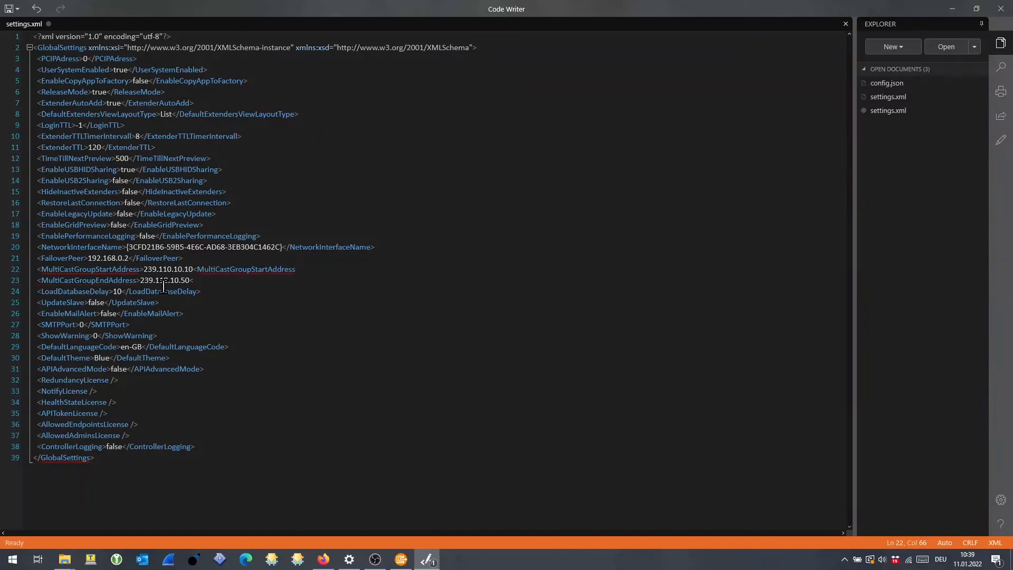
drag(137, 280, 42, 281)
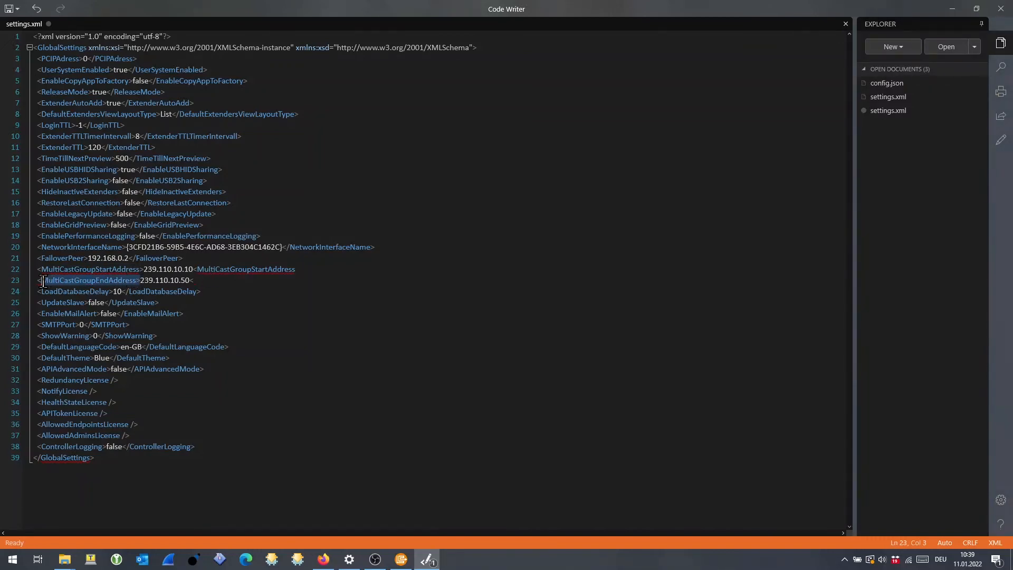
key(ctrl+c)
click(211, 281)
key(ctrl+v)
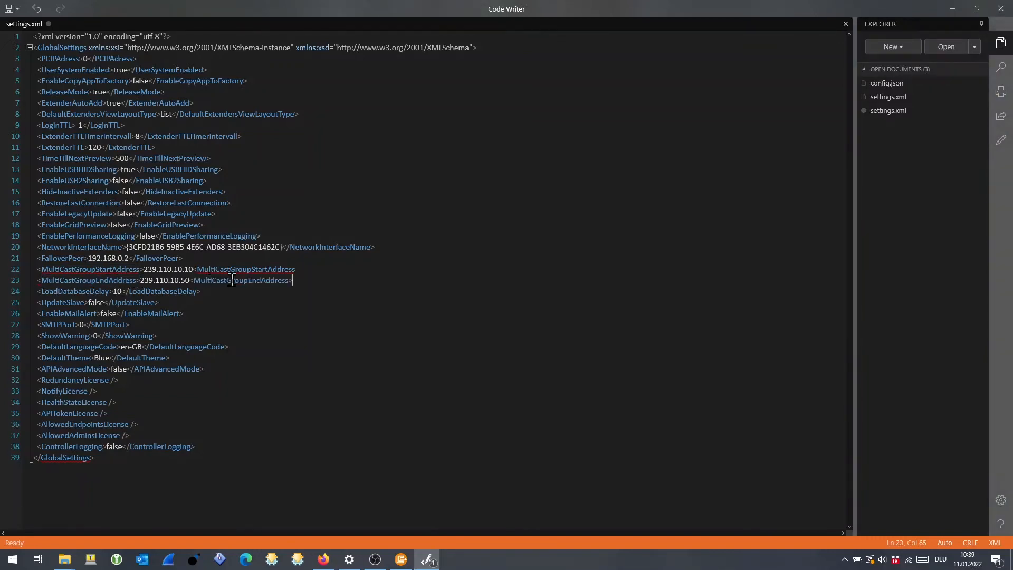
Complete both multicast closing tags with a slash before each name and the missing closing bracket on the start address tag.
click(195, 269)
text(/)
click(193, 280)
text(/)
key(Up)
key(Up)
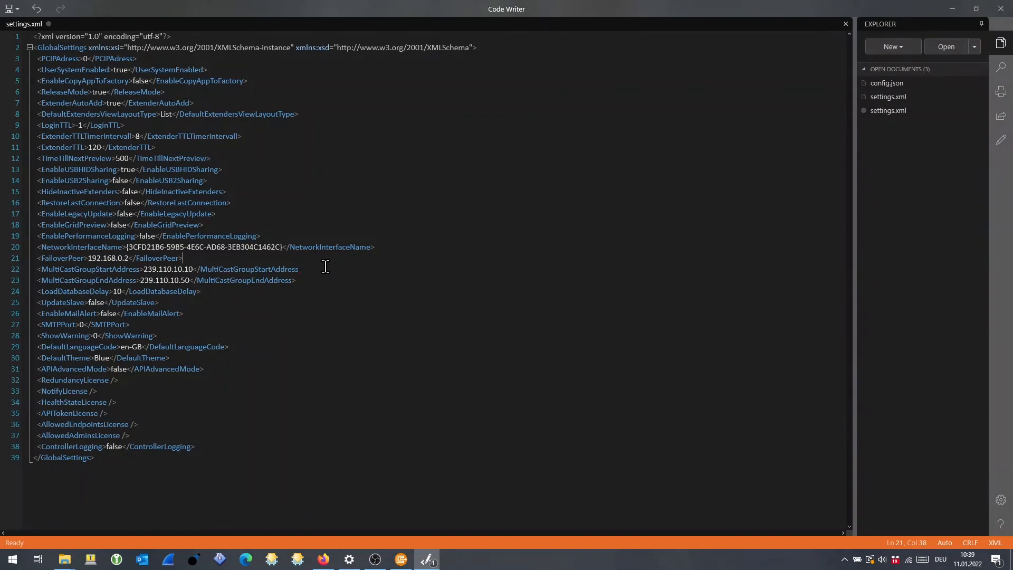
text(>)
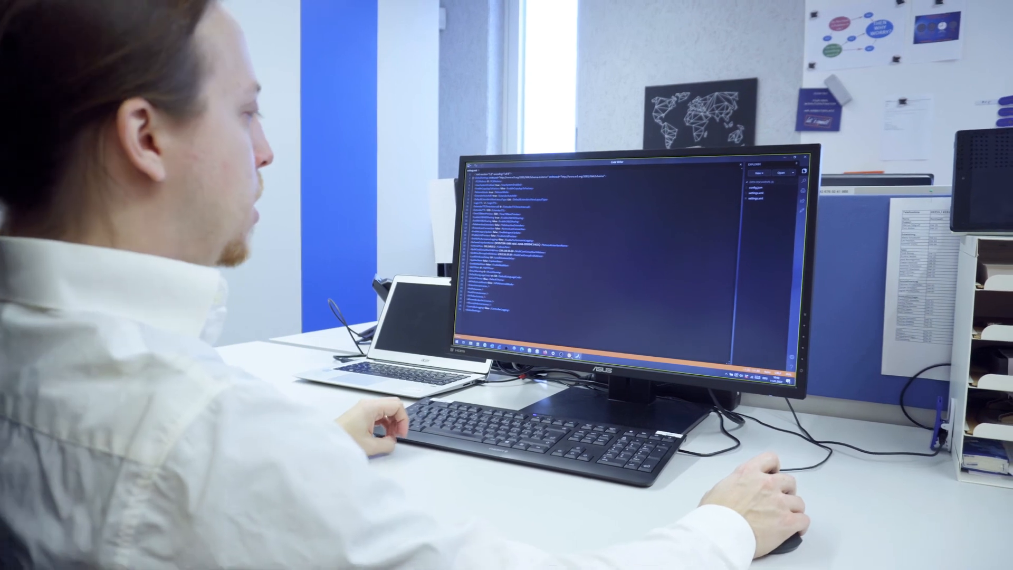
click(539, 352)
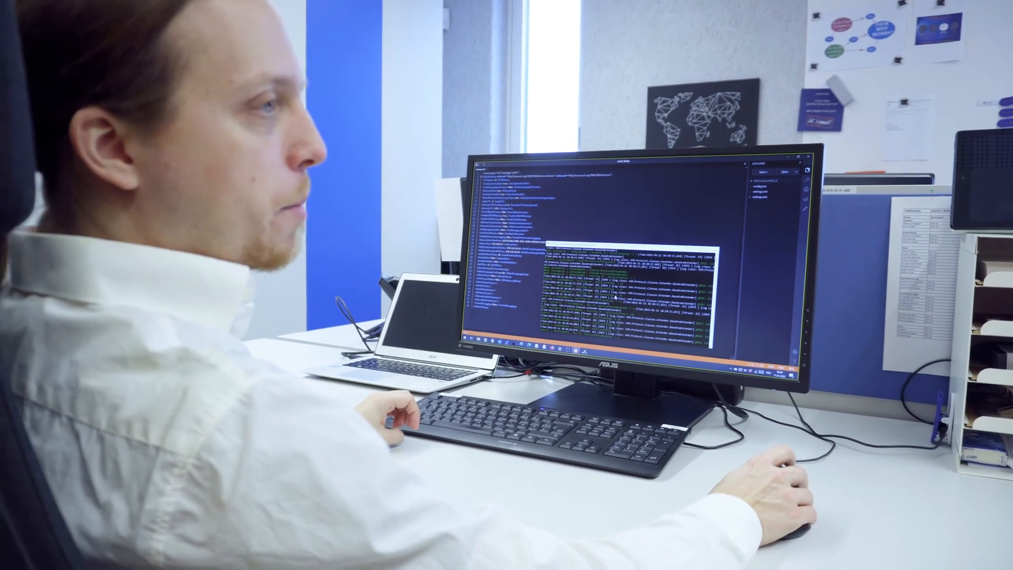